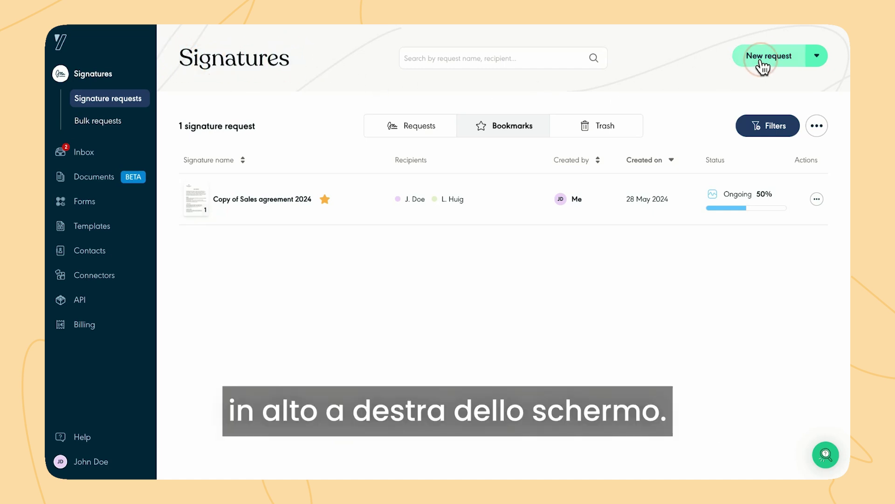
Step: Start a new signature request from the Signatures page listing 'Copy of Sales agreement 2024'
left_click(763, 65)
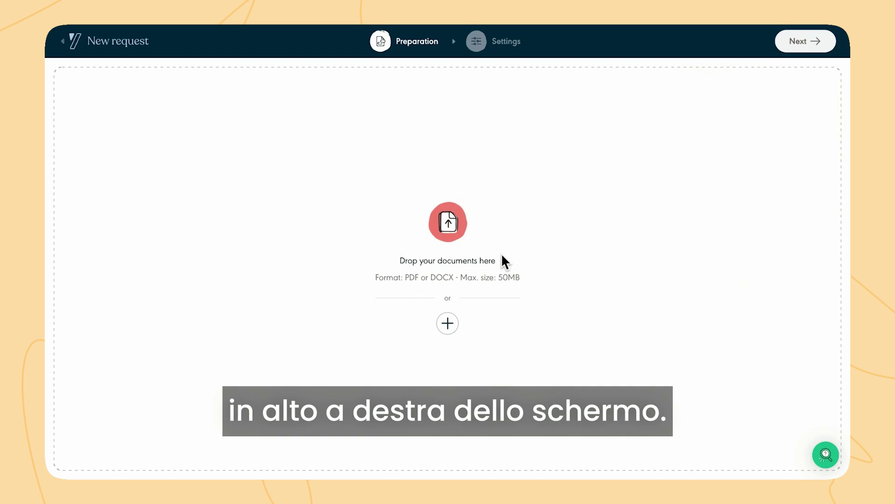
Step: Upload Document d'essai_FR.pdf and CGV_2024.pdf together from the My documents folder
left_click(451, 325)
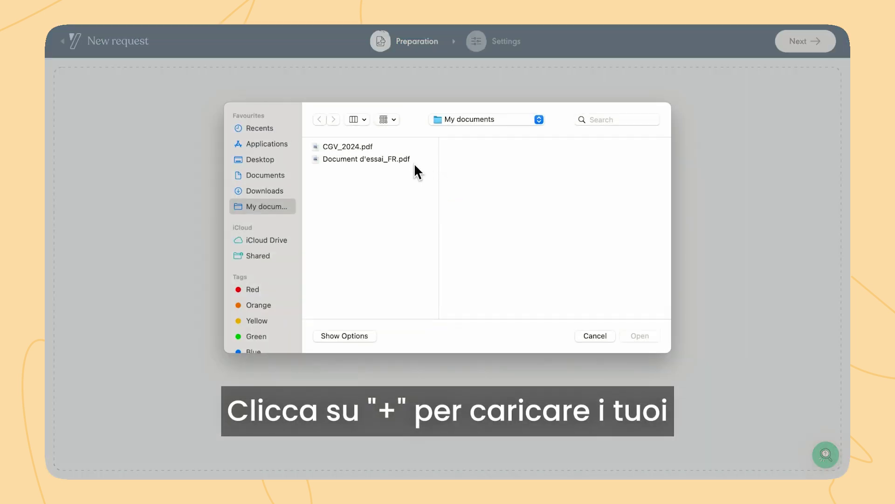
left_click(398, 159)
left_click(390, 146, "shift")
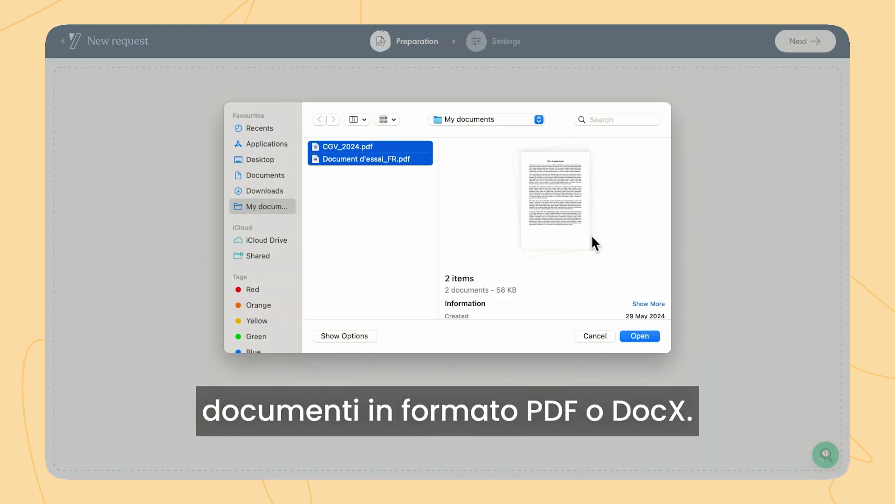
left_click(651, 335)
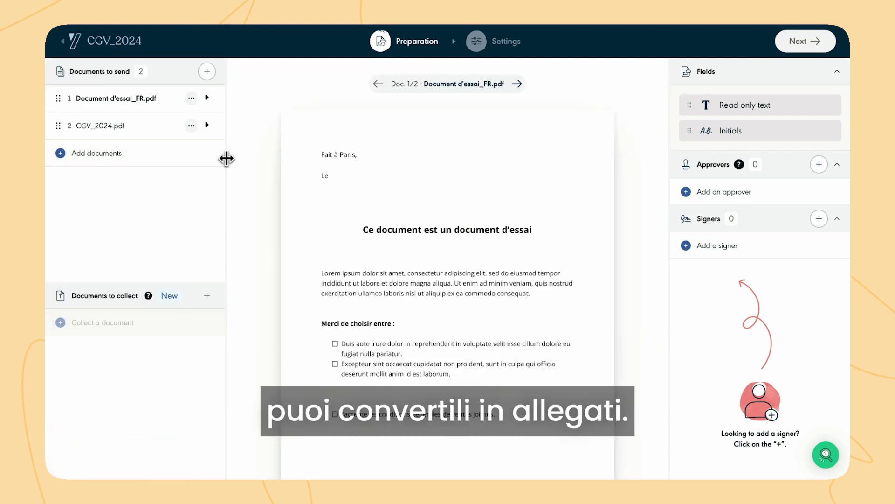
Step: Turn CGV_2024.pdf into a view-only attachment so it isn't signed
left_click(191, 125)
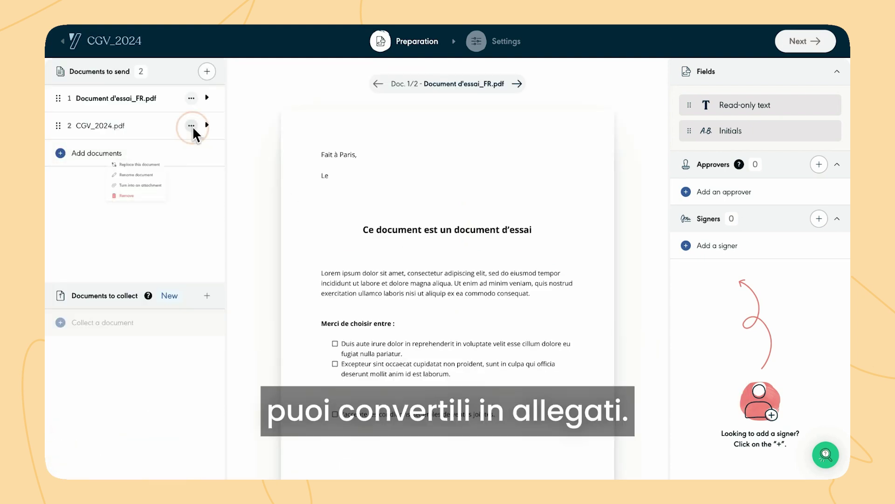
left_click(172, 192)
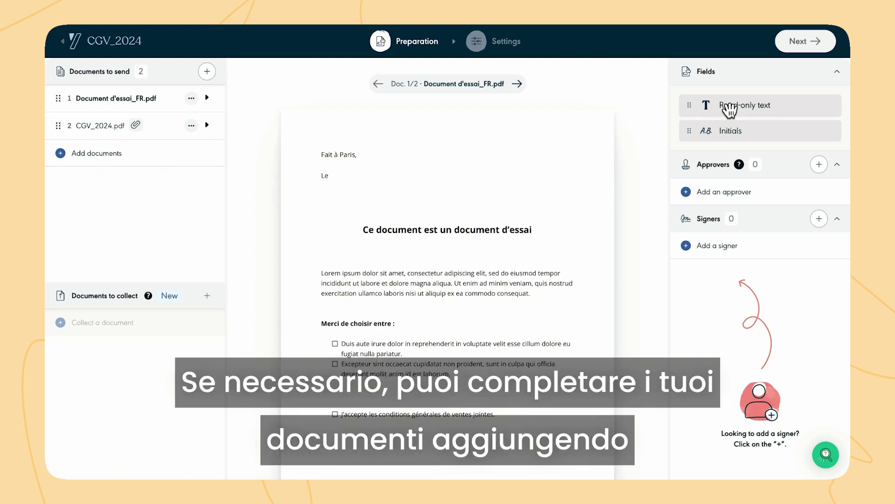
Step: Place a read-only text field reading 31/05/24 beside 'Le' on the trial document
left_click_drag(742, 108, 390, 174)
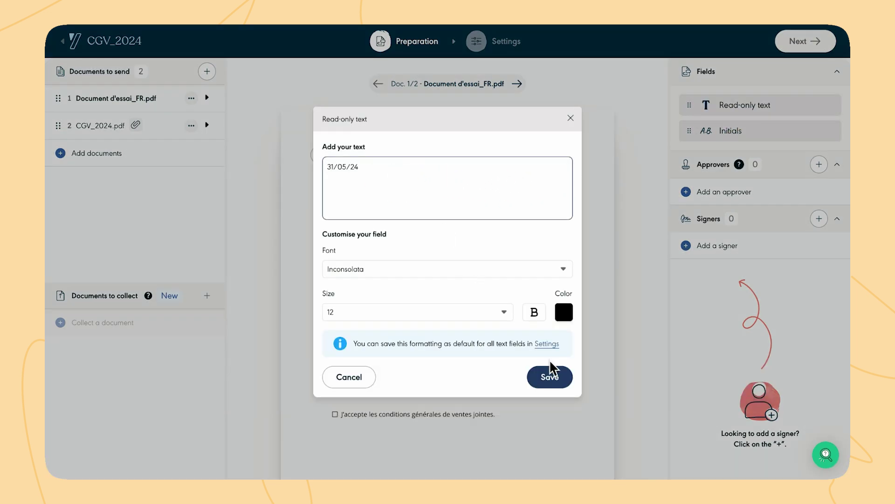
left_click(555, 379)
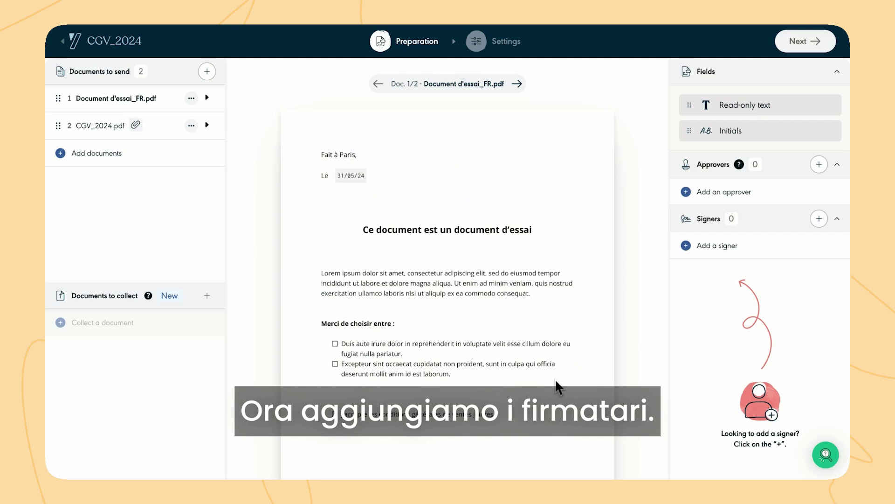
Step: Create a signer autofilled from a saved contact, also saving them in the contacts list
left_click(741, 247)
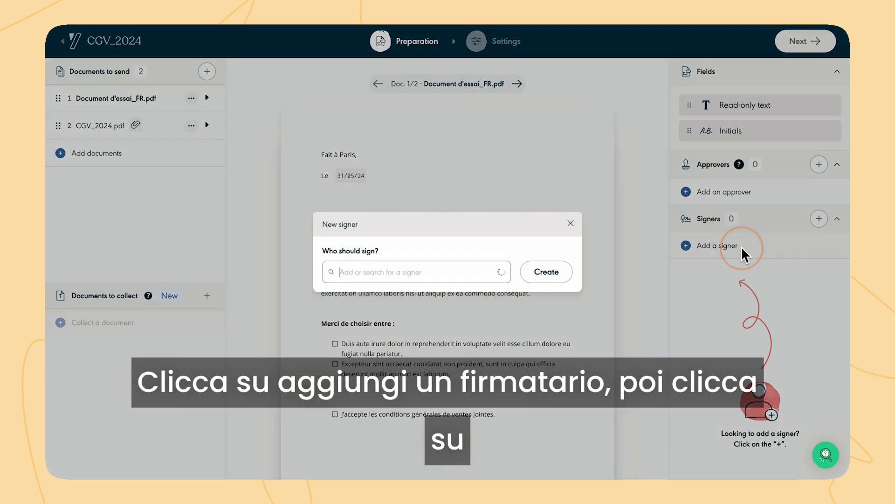
left_click(561, 274)
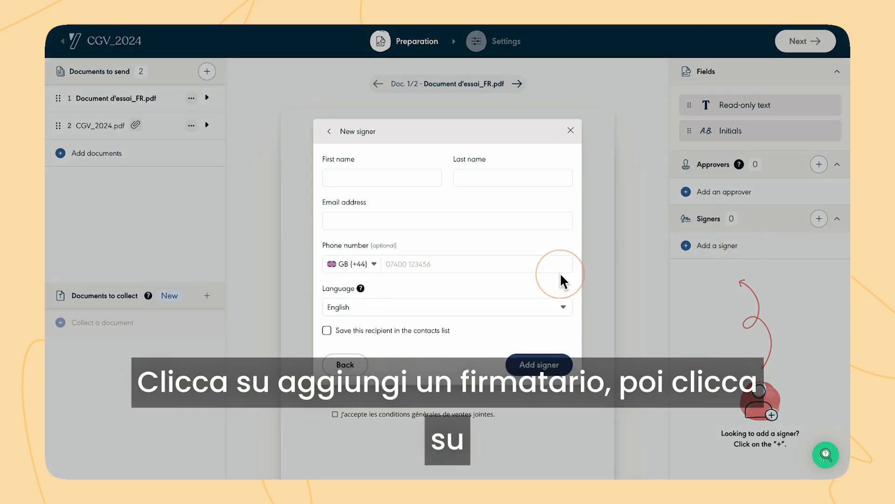
left_click(390, 181)
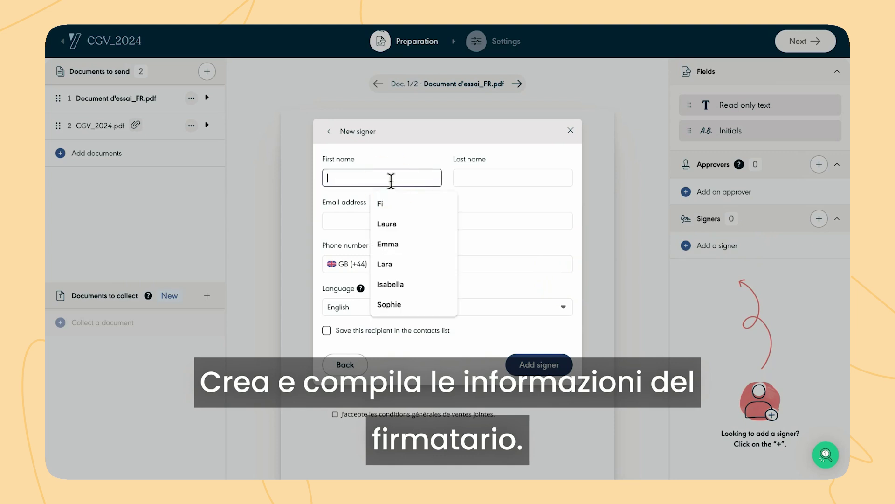
left_click(340, 359)
left_click(327, 331)
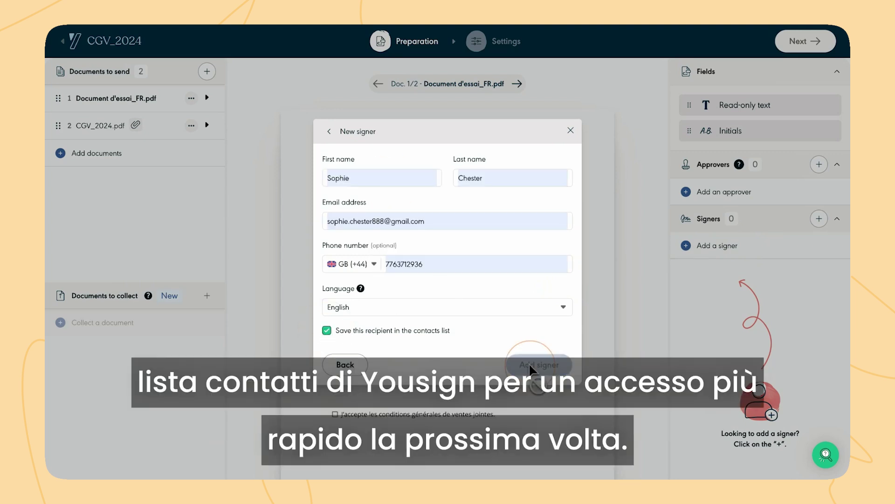
left_click(531, 368)
scroll(531, 370, "down", 2)
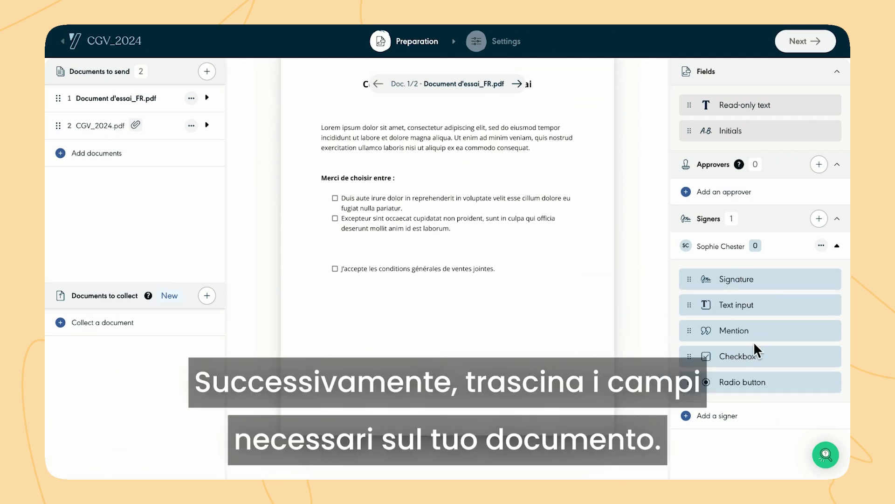
Step: Place a compact signature field under the acceptance line and drop a Mention field beside it
mouse_move(756, 280)
left_mouse_down()
mouse_move(462, 346)
mouse_move(336, 327)
mouse_move(359, 309)
left_mouse_up()
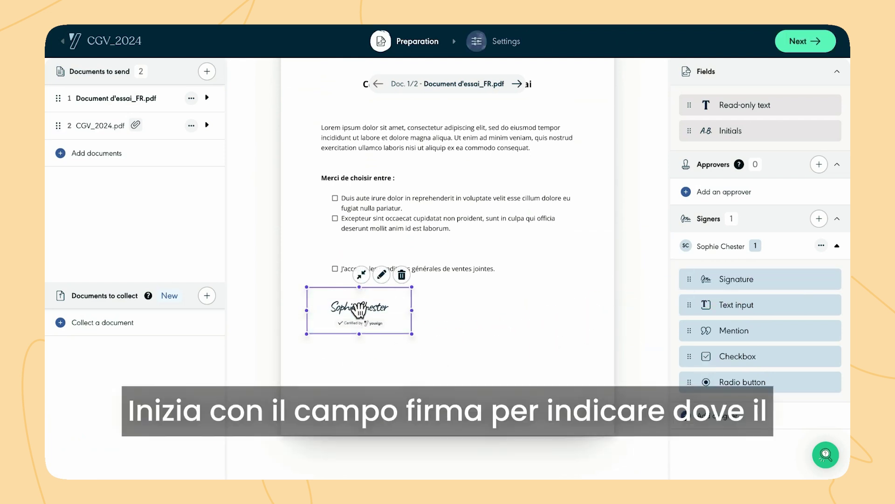
left_click(362, 274)
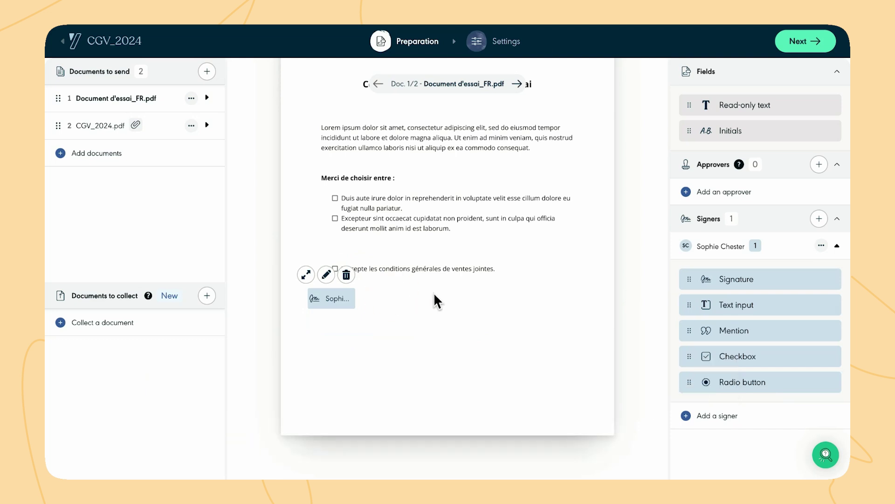
mouse_move(774, 313)
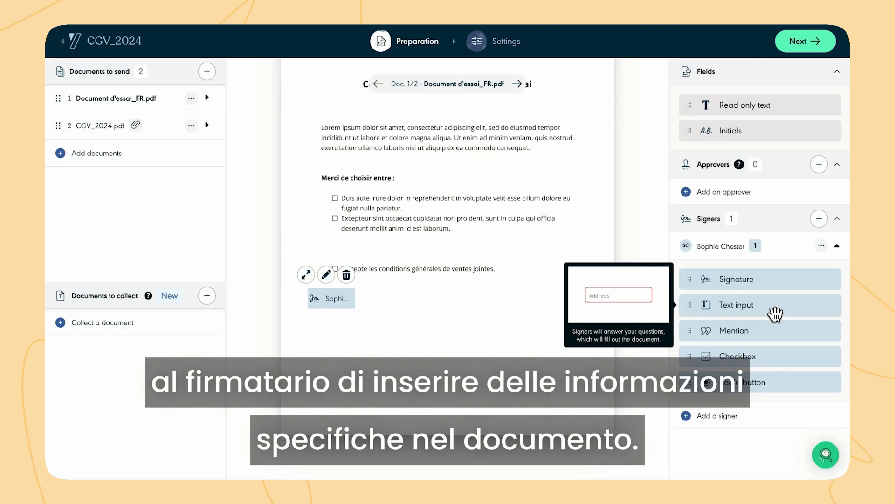
mouse_move(767, 336)
left_mouse_down()
mouse_move(708, 339)
mouse_move(457, 314)
mouse_move(430, 295)
left_mouse_up()
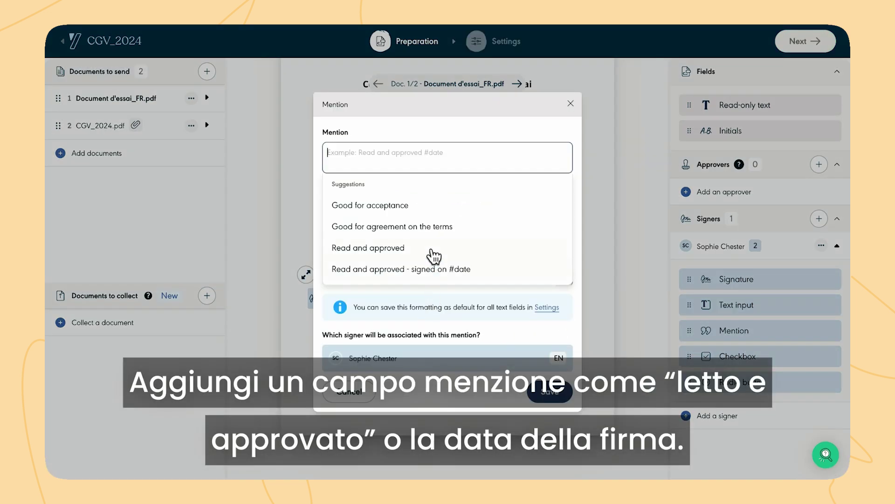
Step: Save a 'Read and approved' mention and place a checkbox beside the J'accepte line
left_click(435, 246)
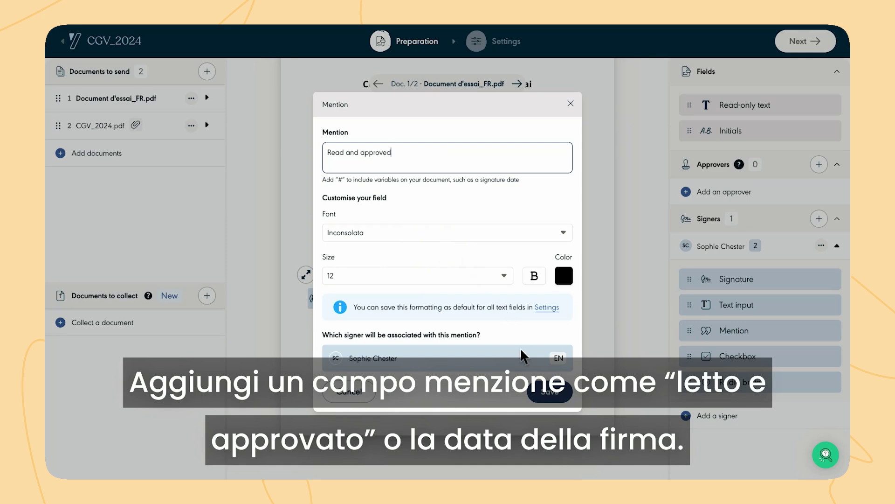
left_click(544, 392)
left_click_drag(701, 357, 345, 236)
Step: Save the checkbox, add radio options over the two choices, and place an initials field near the page bottom
left_click(402, 331)
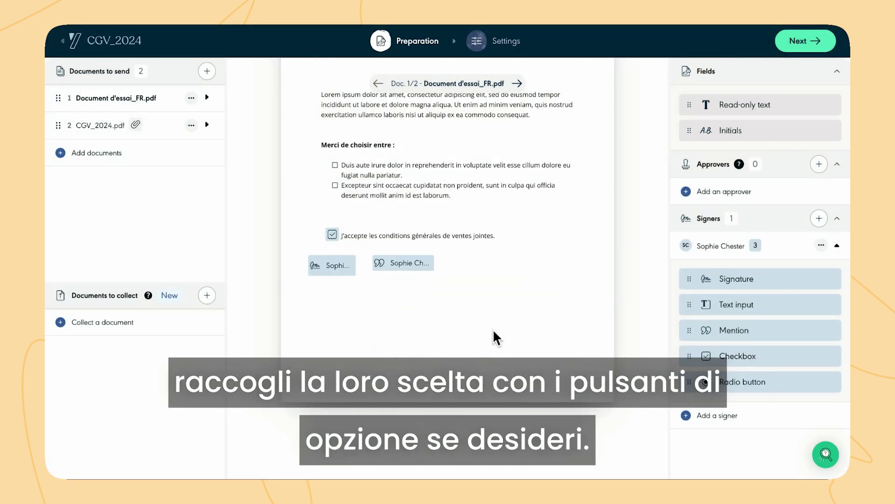
left_click_drag(740, 385, 334, 163)
left_click(552, 310)
left_click_drag(730, 131, 574, 370)
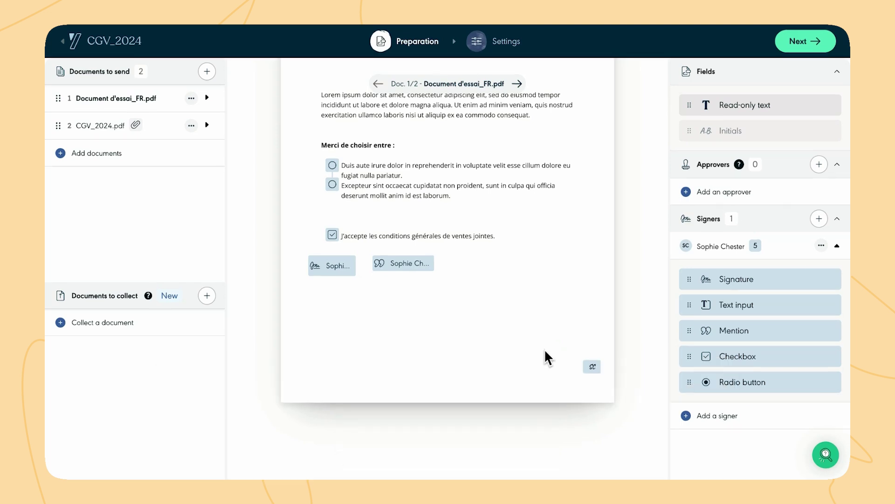
Step: Add yourself as second signer with a compact signature field, then enable signing order with yourself first
left_click(819, 218)
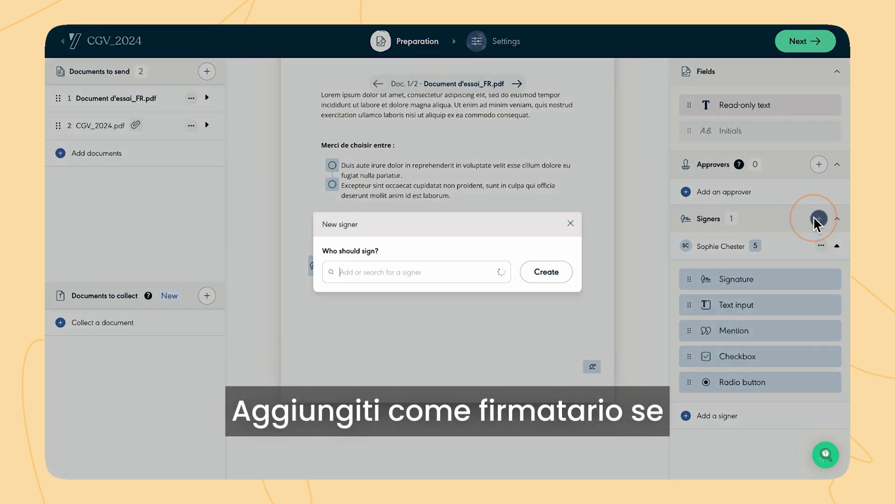
left_click(444, 303)
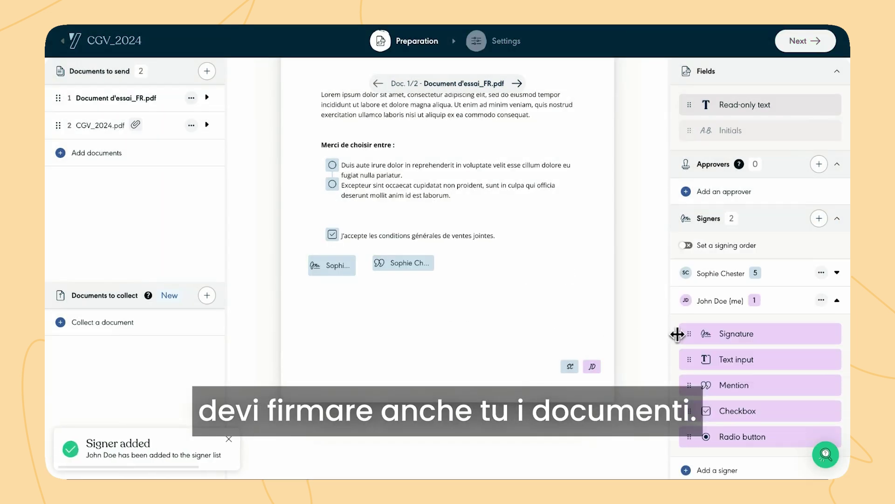
mouse_move(743, 334)
left_mouse_down()
mouse_move(474, 333)
mouse_move(347, 318)
mouse_move(356, 319)
left_mouse_up()
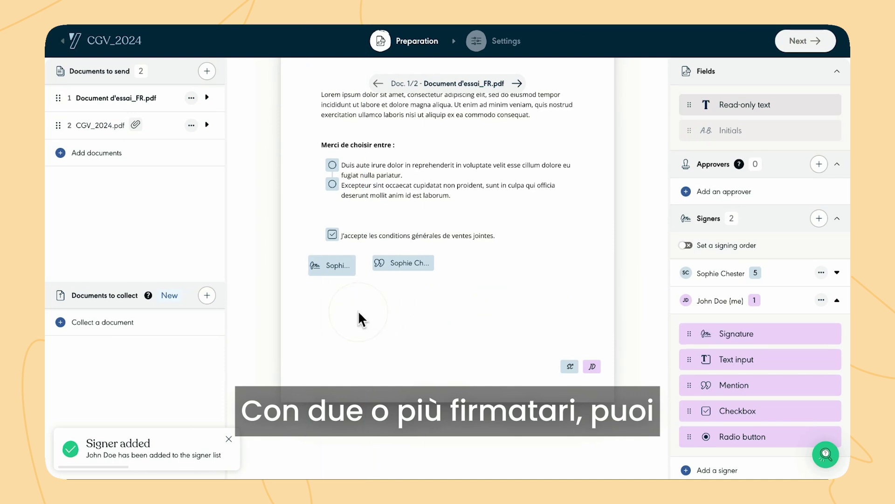
left_click(362, 282)
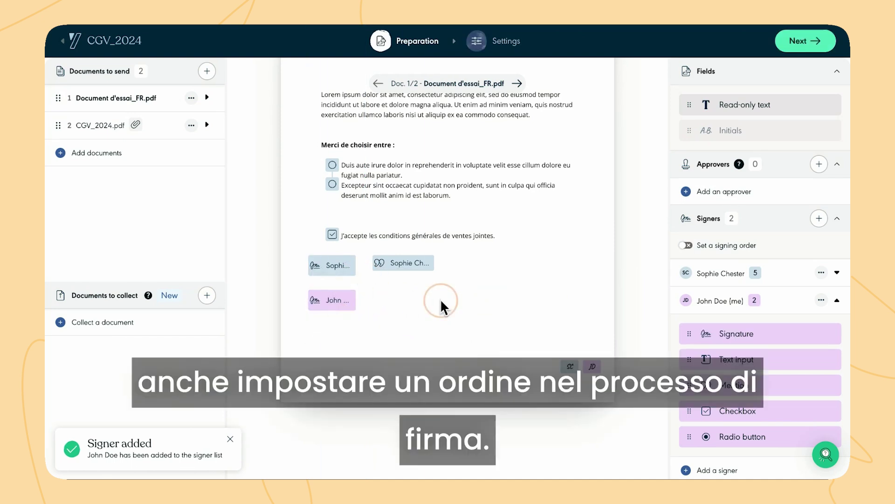
left_click(684, 246)
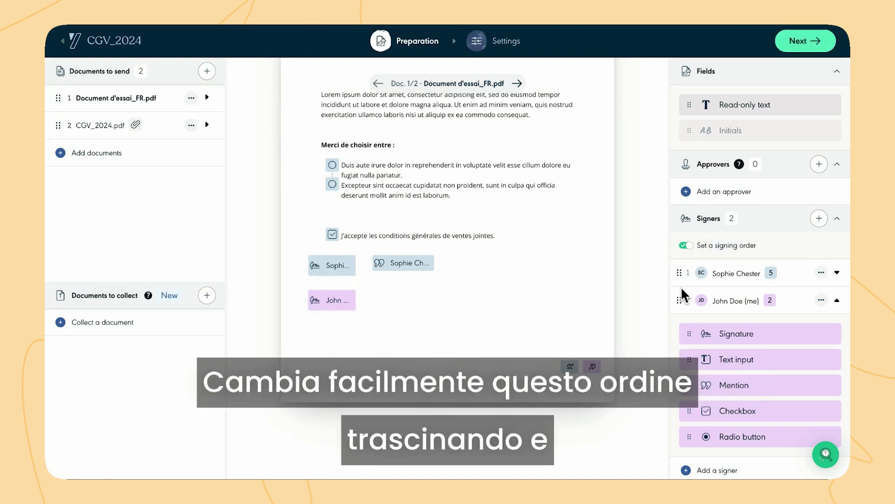
left_click_drag(682, 303, 683, 275)
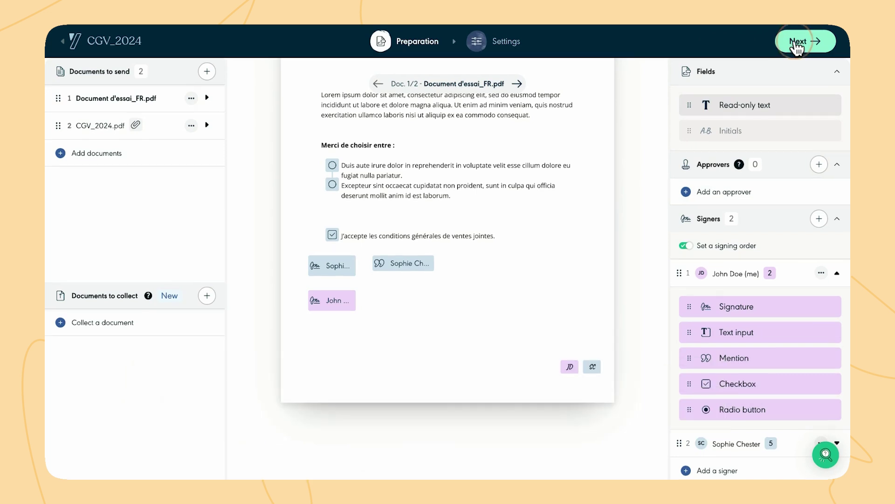
Step: Rename the request to 'Sophie X Acme' and tag it with the HR label
left_click(798, 42)
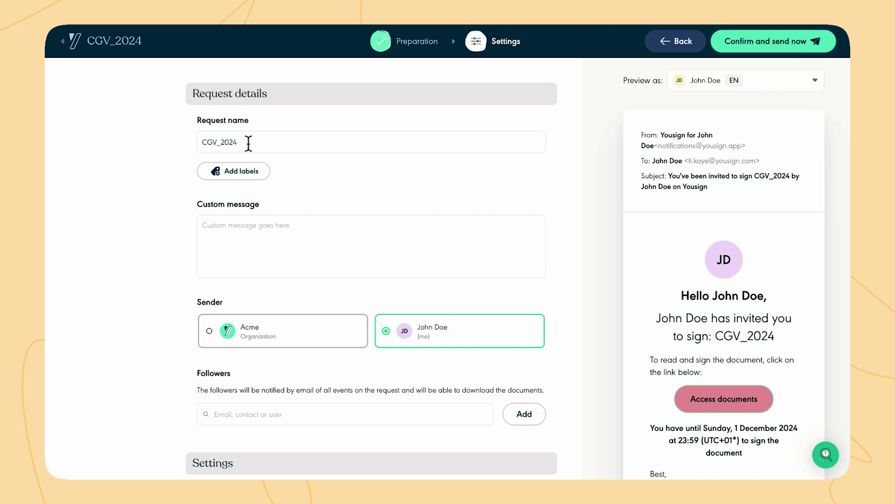
left_click_drag(245, 142, 186, 142)
type("Sophie X Acme")
left_click(293, 184)
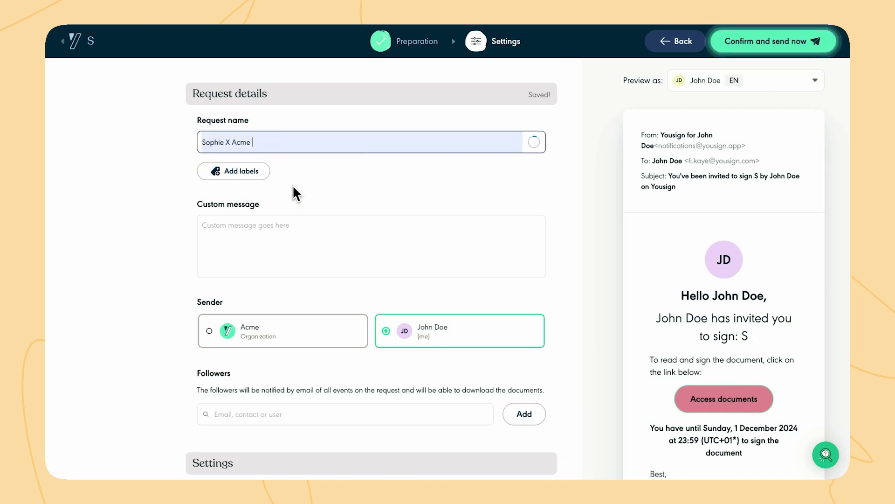
left_click(334, 158)
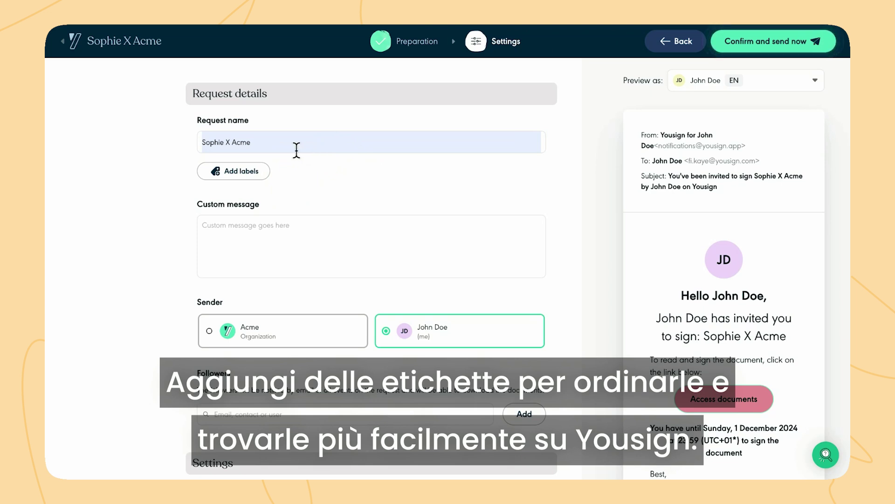
left_click(254, 174)
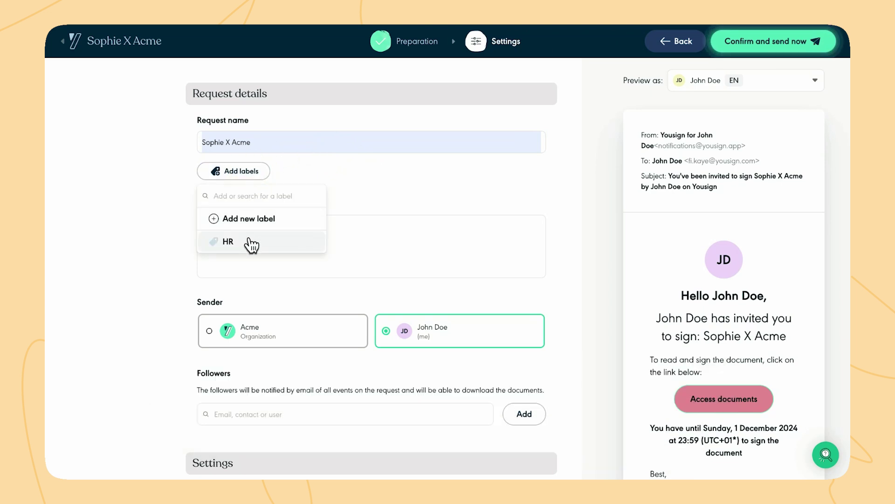
left_click(249, 240)
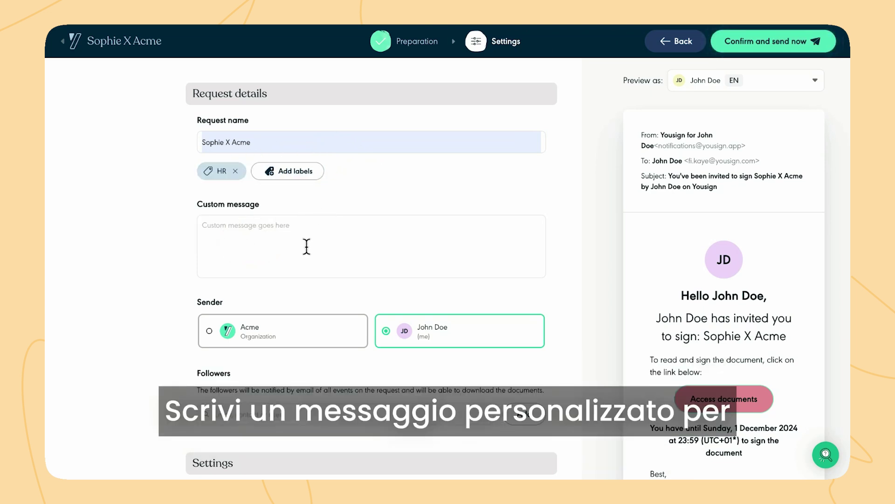
Step: Paste in the custom invitation message and keep yourself, not Acme, as the sender
left_click(242, 234)
type("Hi Sophie, I hope you are well.  Here is the document that needs to be signed! Have a lovely day.")
key("Return")
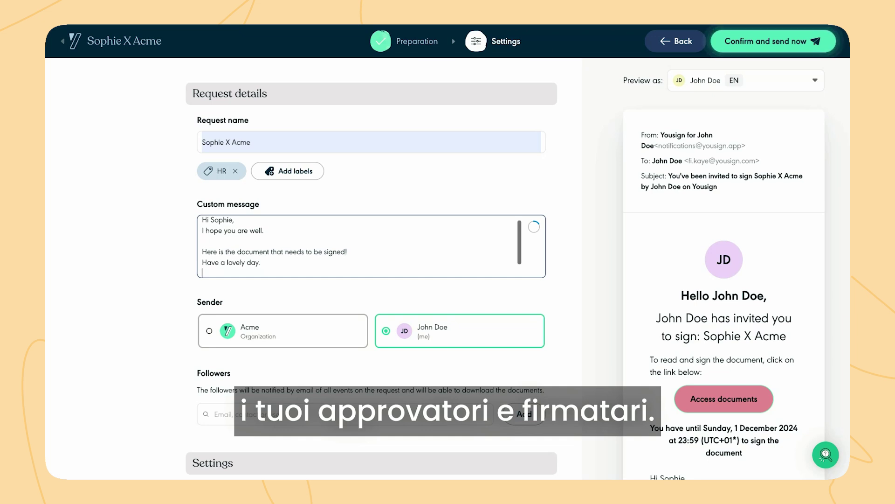
scroll(401, 258, "up", 1)
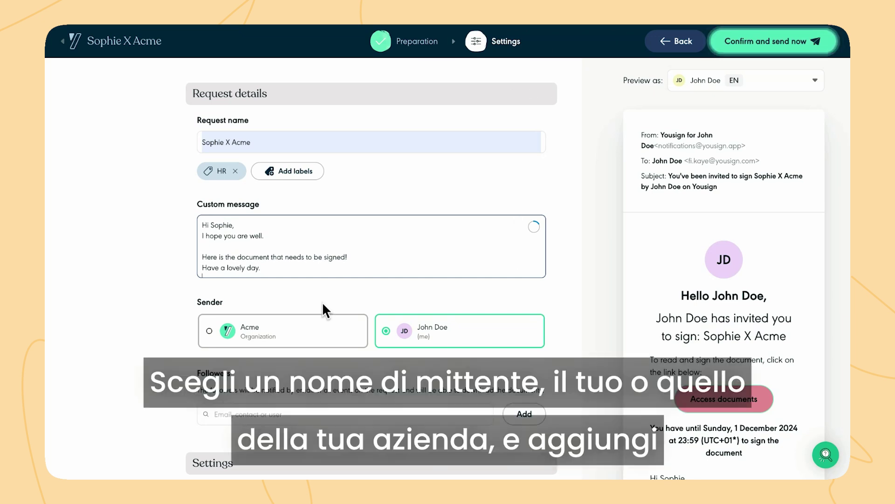
left_click(327, 338)
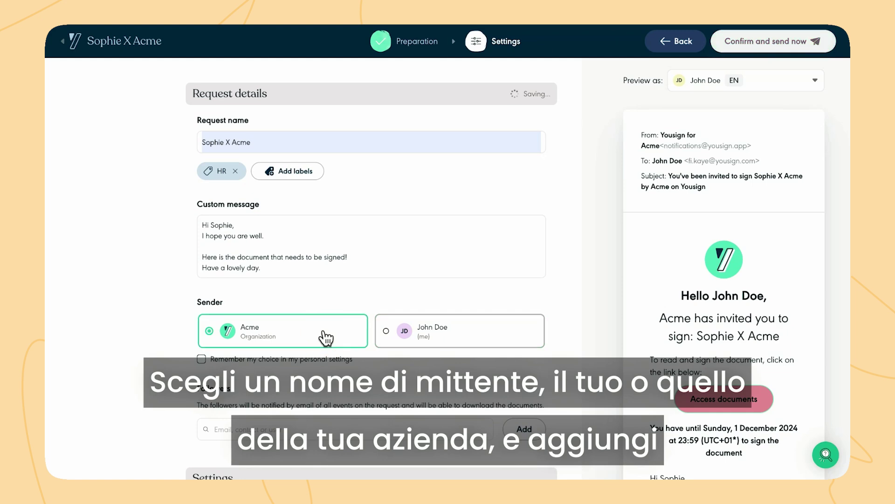
left_click(445, 333)
Step: Add a saved contact as a follower of the request
scroll(356, 359, "down", 3)
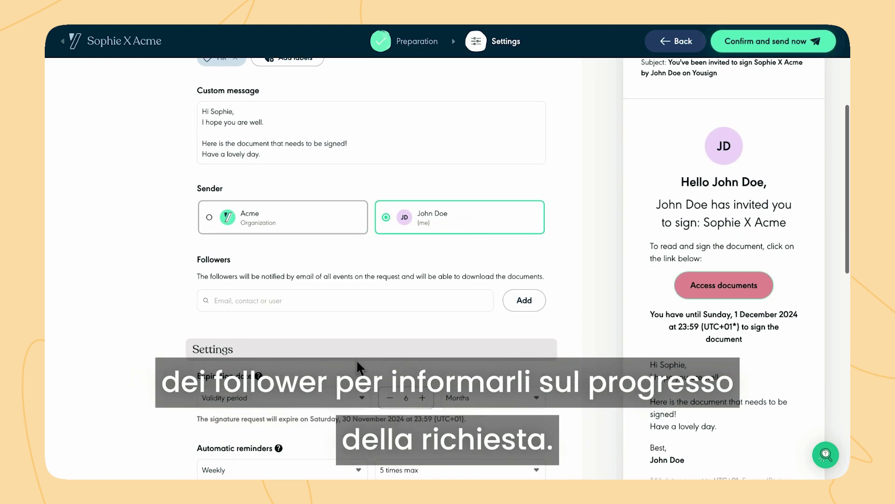
left_click(339, 301)
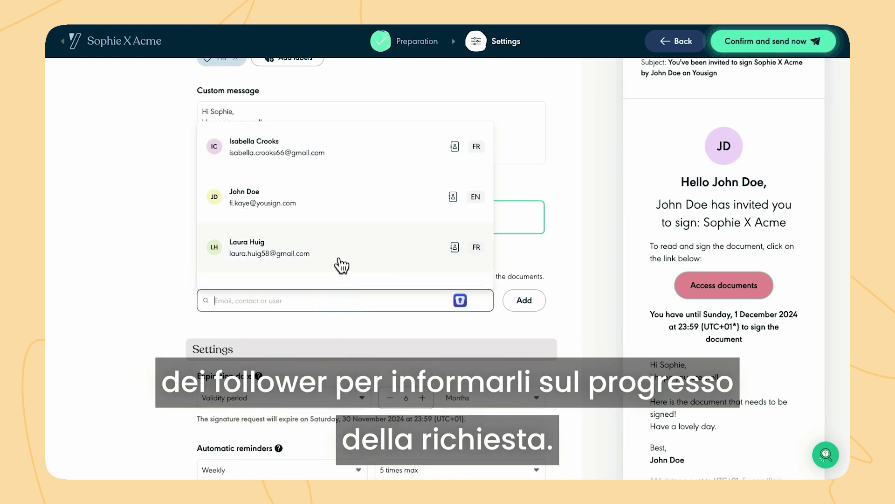
left_click(349, 156)
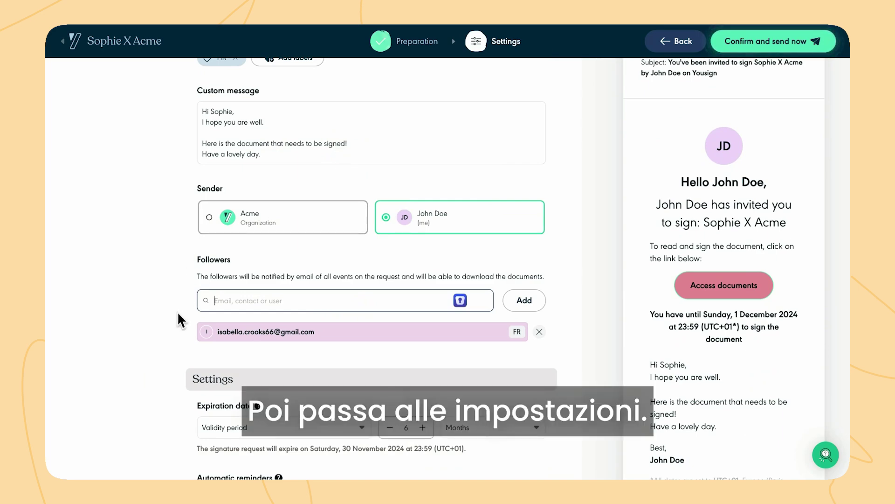
scroll(178, 312, "down", 5)
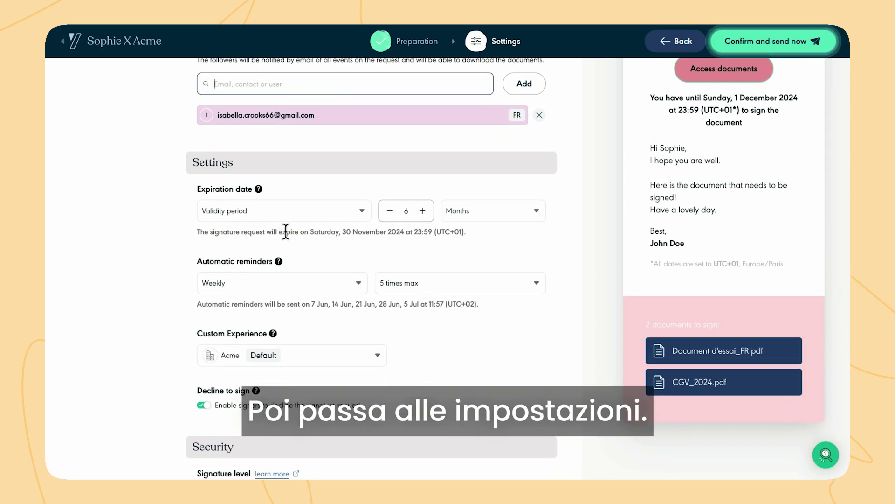
Step: Switch the request expiration to a fixed date of 29 June 2024
left_click(391, 212)
left_click(390, 213)
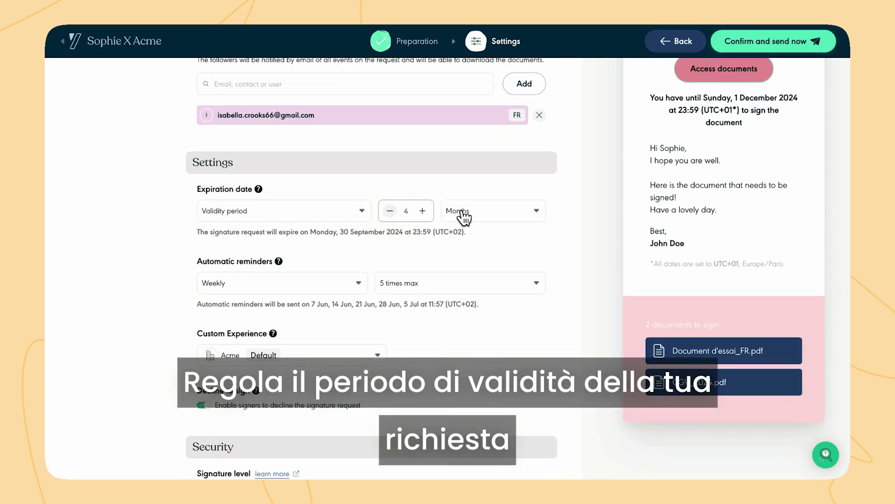
left_click(479, 212)
left_click(481, 191)
left_click(336, 213)
left_click(330, 232)
left_click(535, 212)
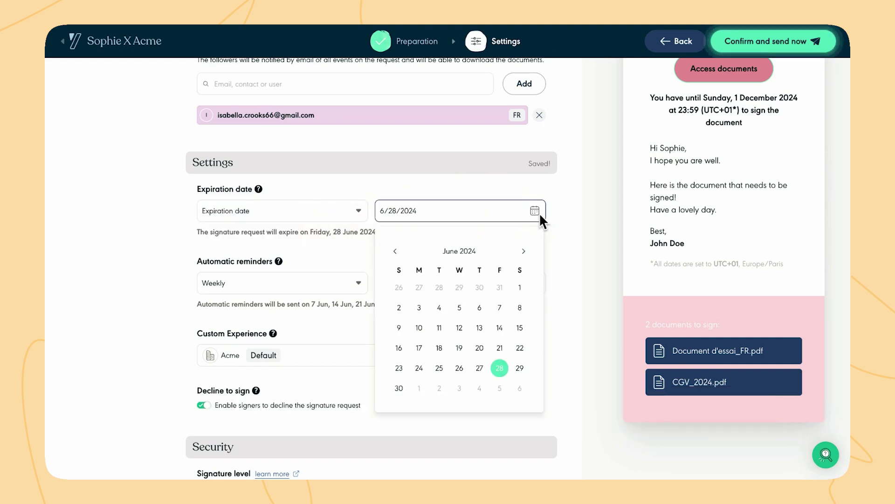
left_click(520, 366)
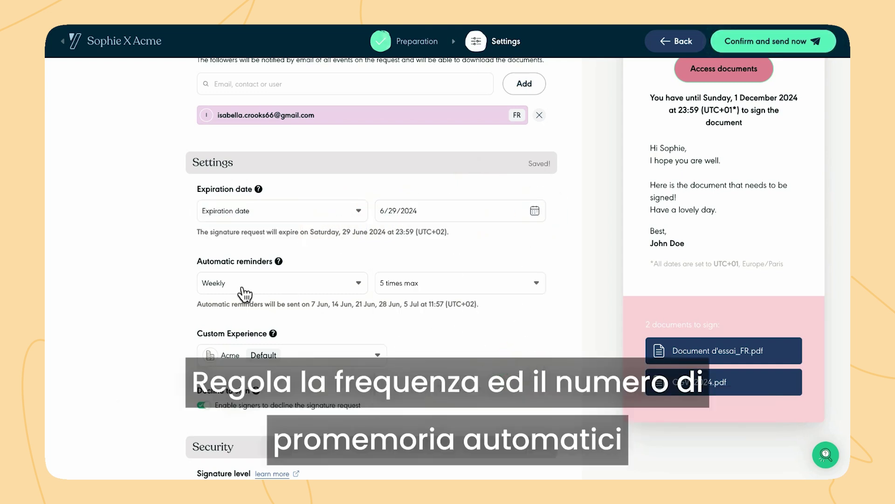
Step: Set automatic reminders to every 2 weeks, up to 4 times
left_click(324, 287)
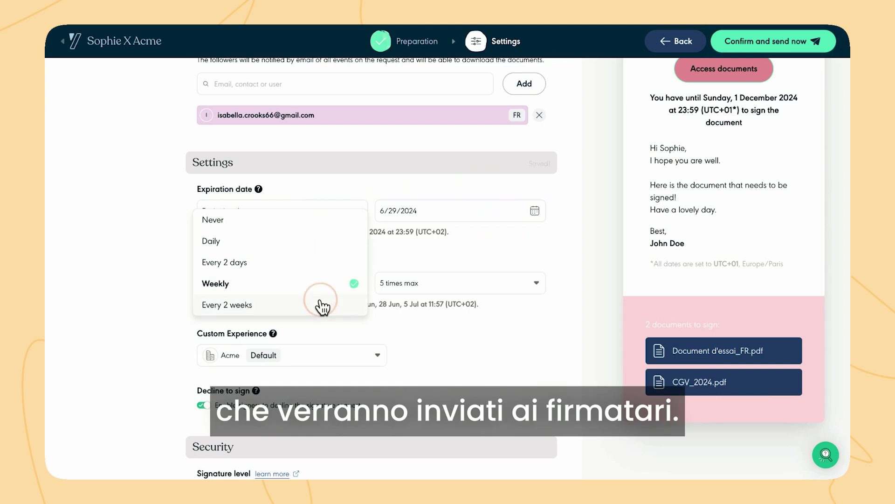
left_click(322, 304)
left_click(446, 285)
left_click(445, 266)
Step: Try the Yousign branding experience, then revert to Acme Default
scroll(424, 351, "down", 2)
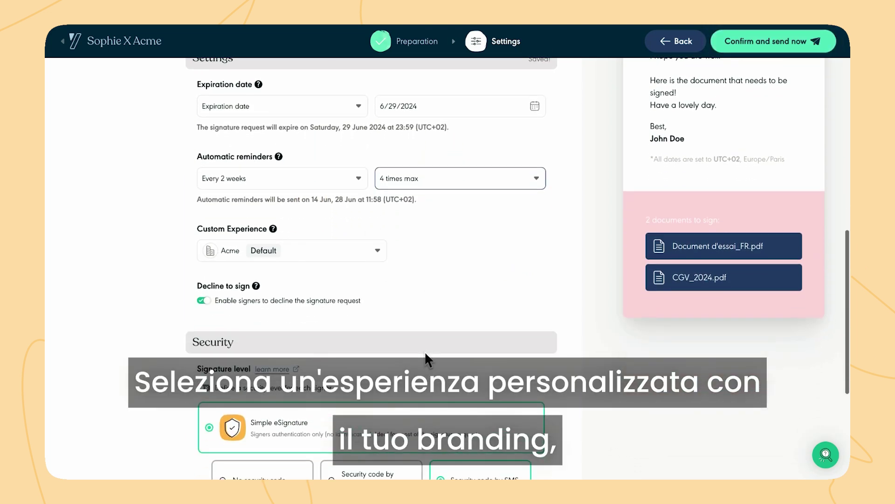
left_click(357, 254)
left_click(331, 278)
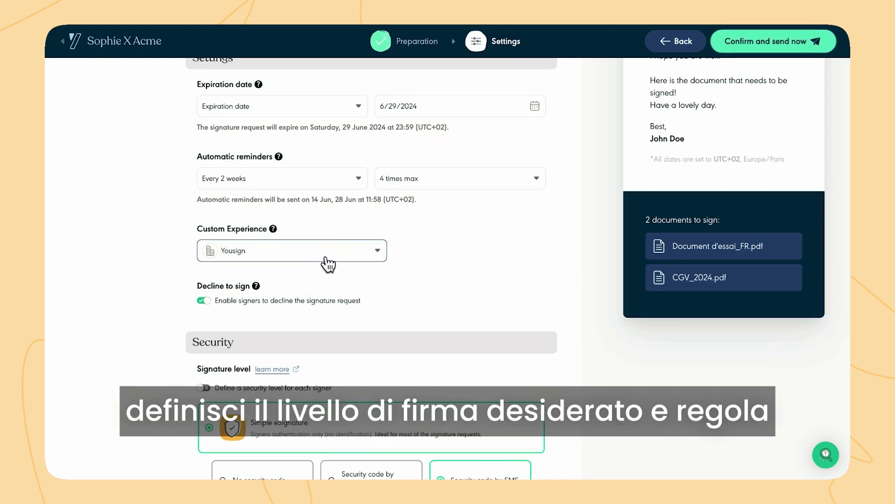
left_click(328, 265)
left_click(330, 227)
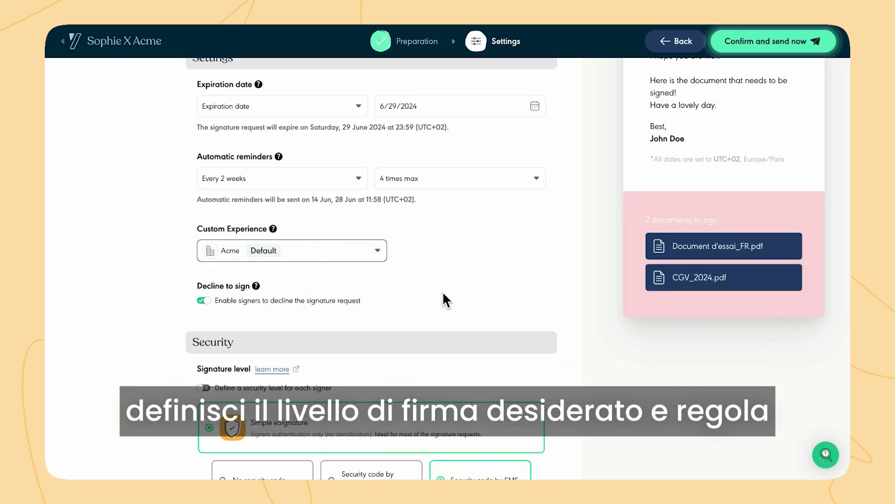
scroll(443, 293, "down", 4)
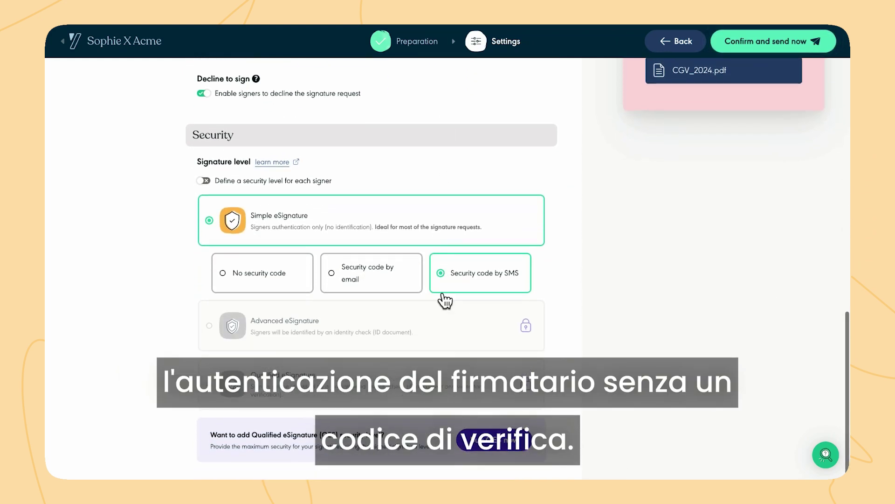
Step: Require signers to authenticate with a security code sent by email
mouse_move(297, 288)
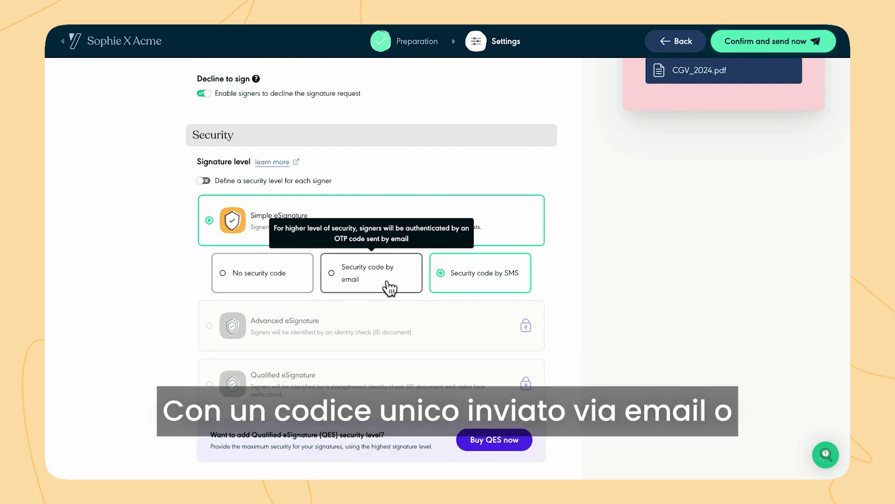
left_click(388, 287)
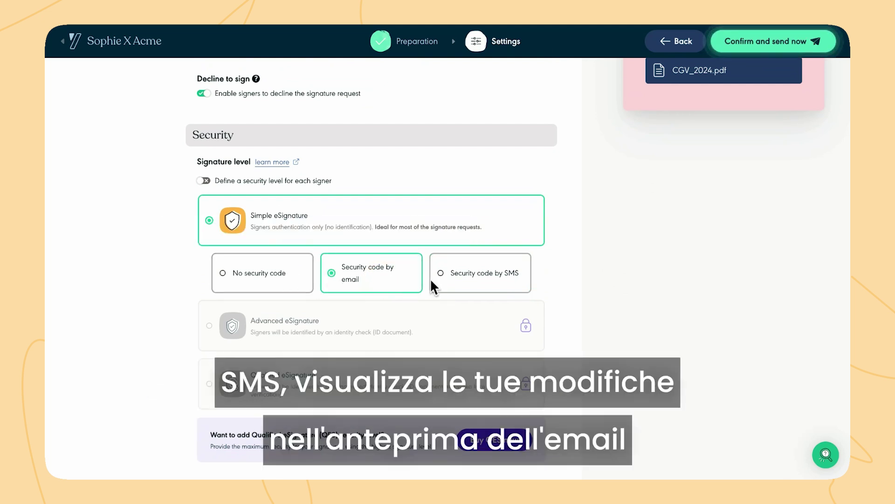
mouse_move(471, 292)
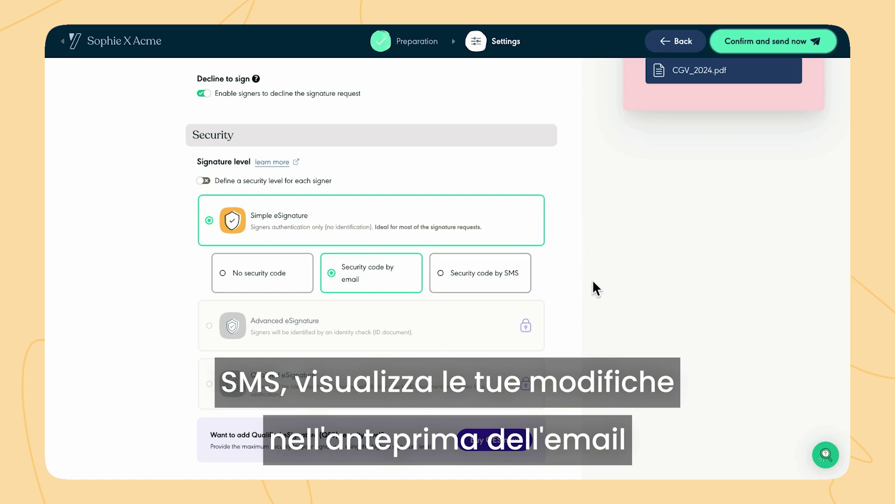
scroll(593, 283, "up", 5)
scroll(592, 279, "up", 10)
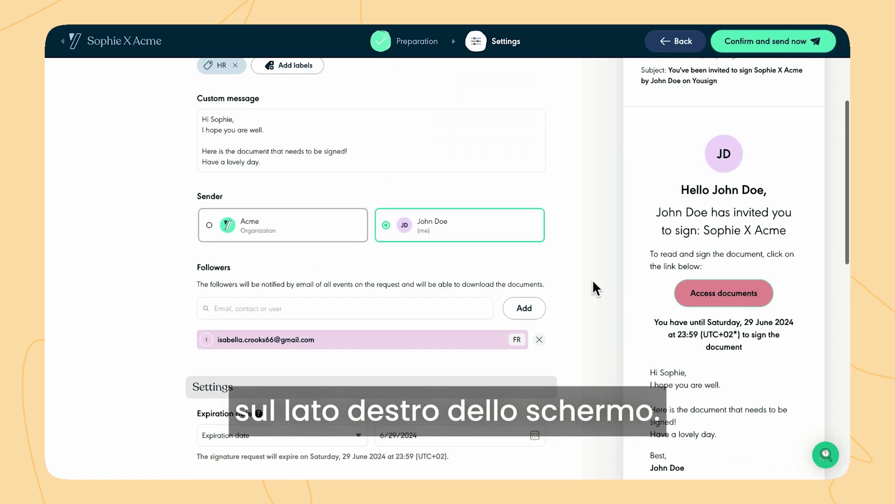
scroll(807, 253, "up", 2)
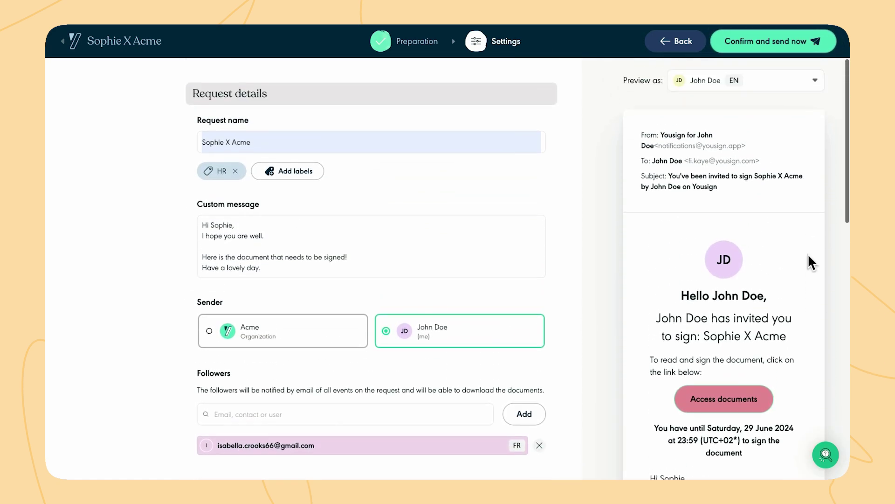
Step: Preview the invitation email as the second signer, then confirm and send the request
left_click(782, 94)
left_click(773, 103)
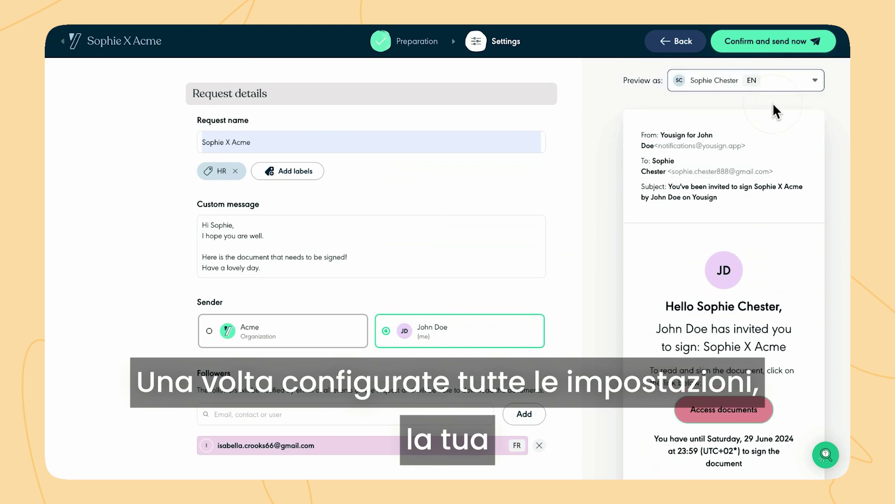
scroll(767, 273, "down", 2)
scroll(768, 273, "down", 1)
scroll(767, 274, "up", 3)
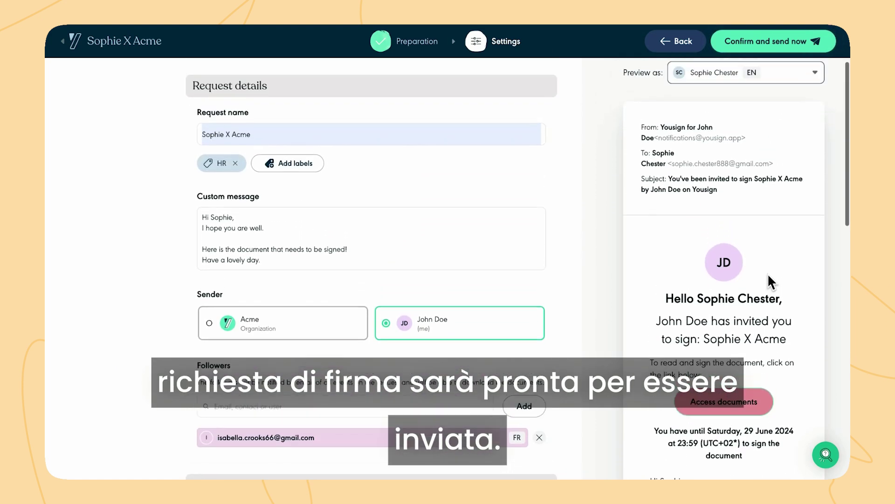
left_click(773, 45)
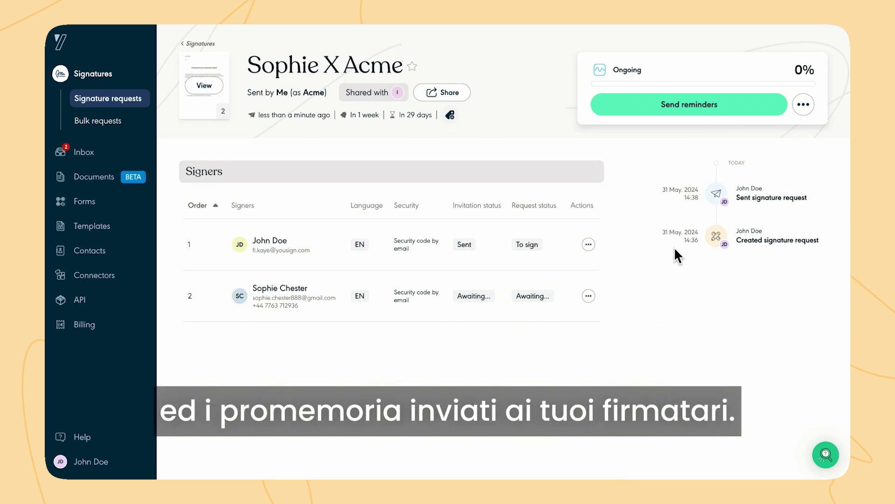
Step: Check the sent date, next reminder and time before expiry, then bring up the request's actions list
left_click_drag(254, 113, 336, 114)
left_click(331, 130)
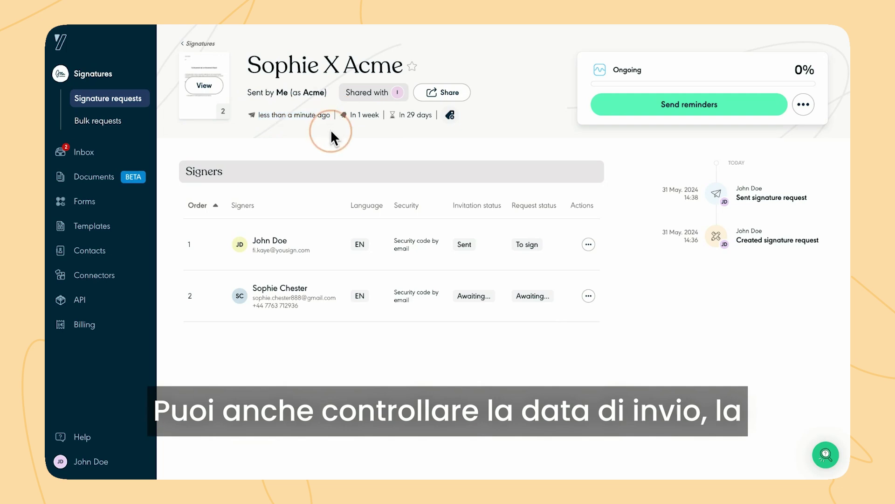
left_click(385, 144)
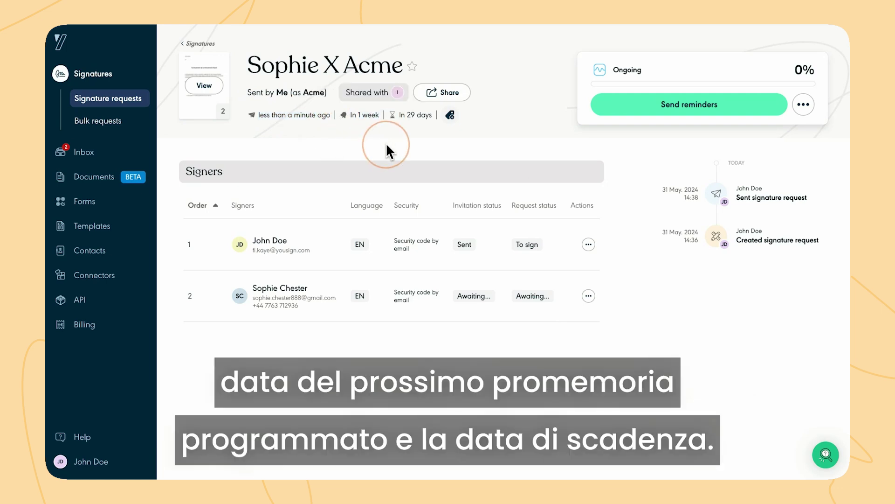
left_click_drag(396, 116, 431, 114)
left_click(433, 126)
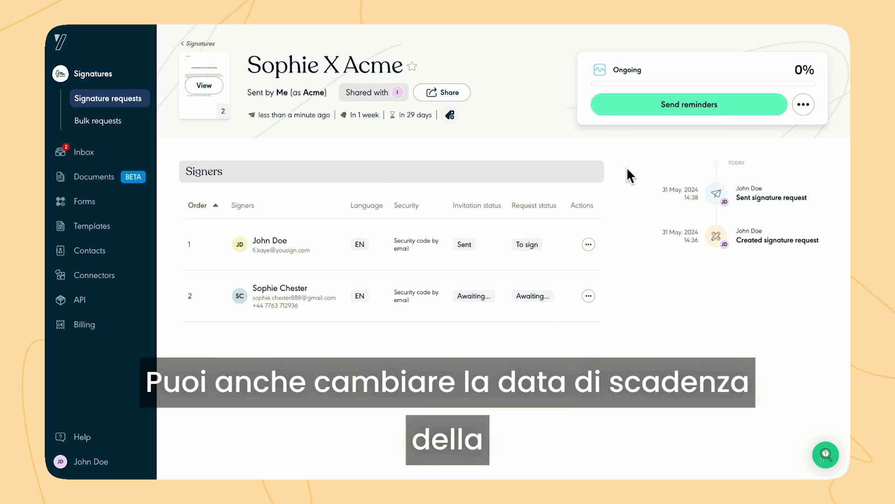
left_click(804, 105)
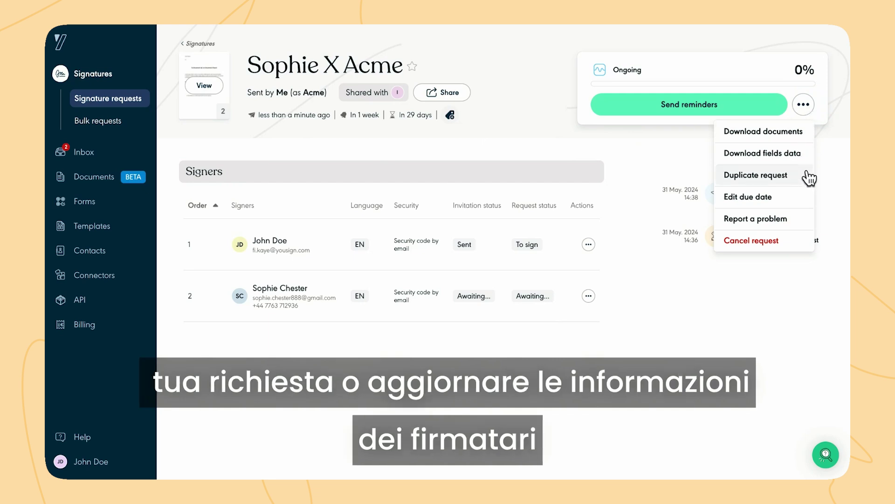
Step: View the first signer's edit form, then go back via the 'Sophie X Acme' breadcrumb
left_click(645, 224)
left_click(588, 243)
left_click(576, 311)
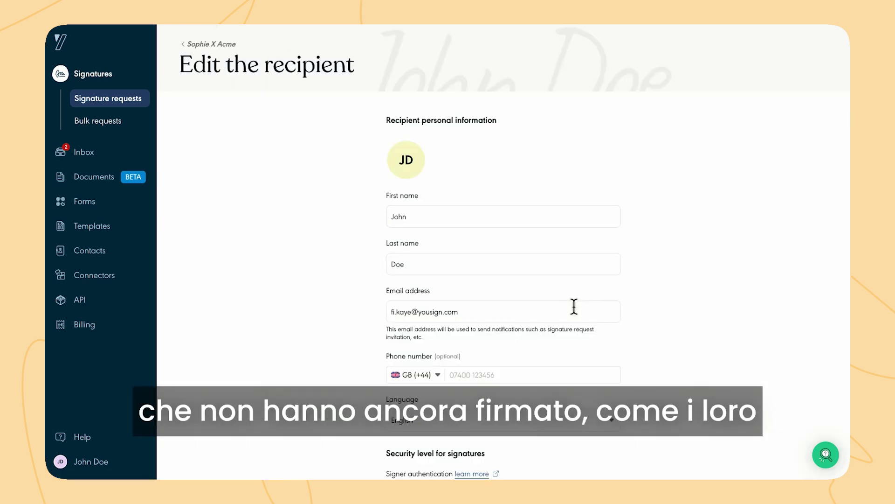
scroll(519, 282, "down", 4)
scroll(519, 283, "up", 4)
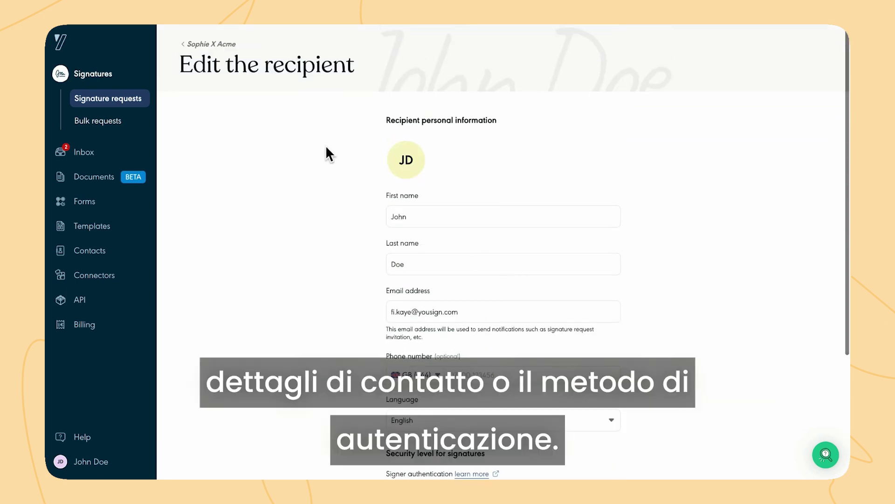
left_click(191, 46)
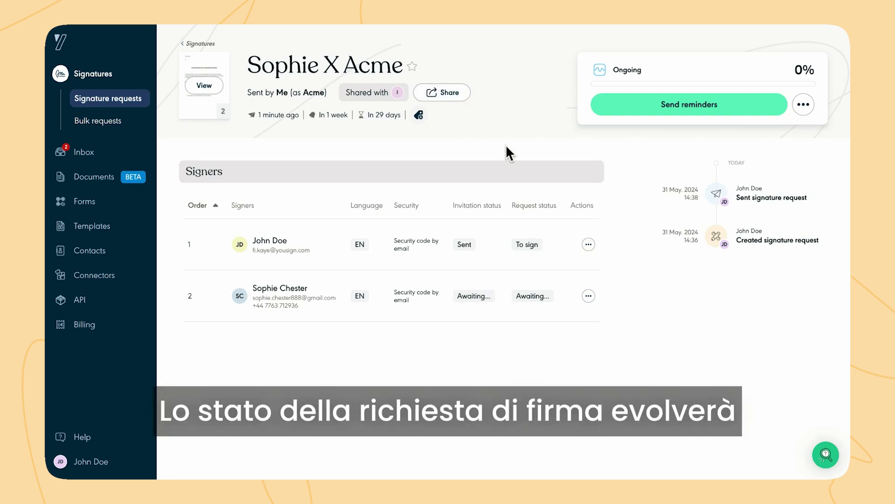
left_click(612, 76)
double_click(612, 77)
left_click(665, 68)
left_click(806, 106)
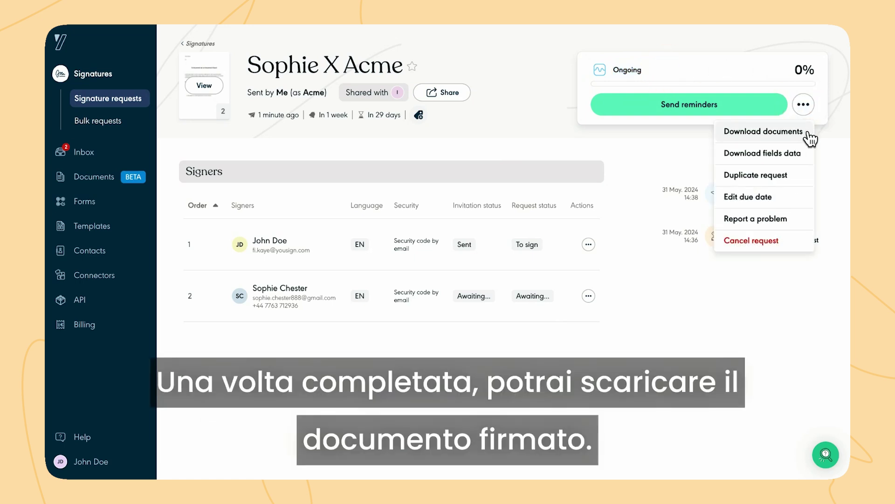
left_click(665, 154)
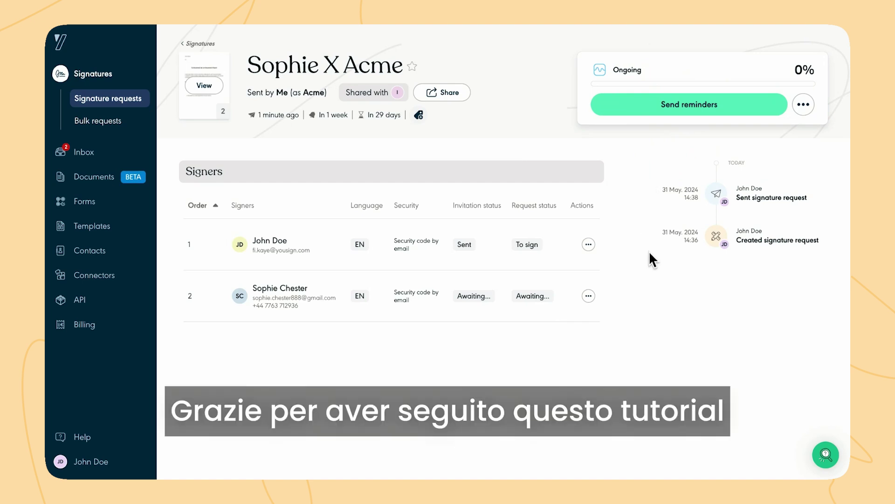